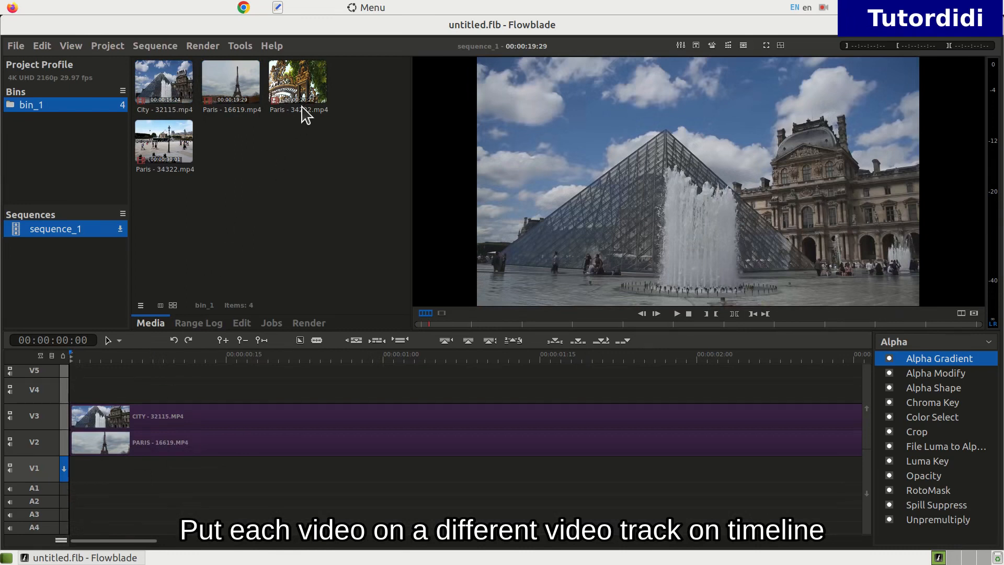
Place Paris - 34202.mp4 on track V4 and Paris - 34322.mp4 on track V5, both starting at 00:00:00:00
drag(305, 97, 108, 391)
drag(201, 387, 136, 400)
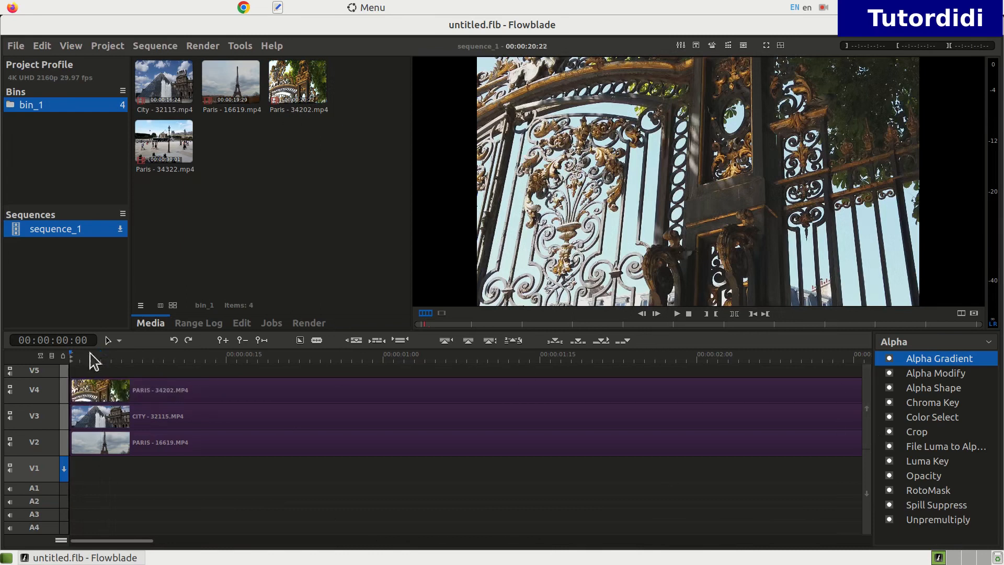
drag(180, 142, 96, 371)
click(153, 373)
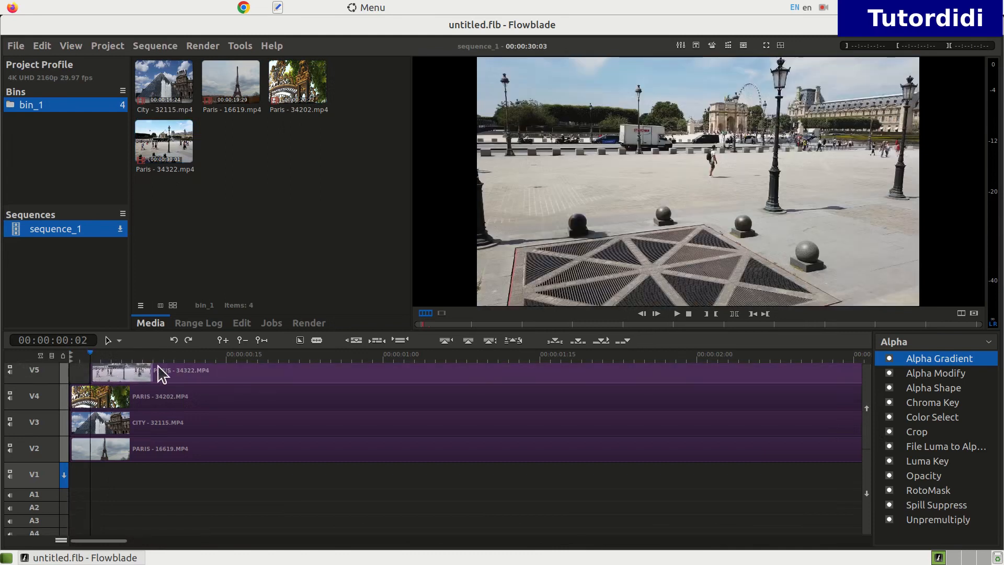
mouse_move(180, 373)
mouse_down()
mouse_move(148, 386)
mouse_move(164, 379)
mouse_up()
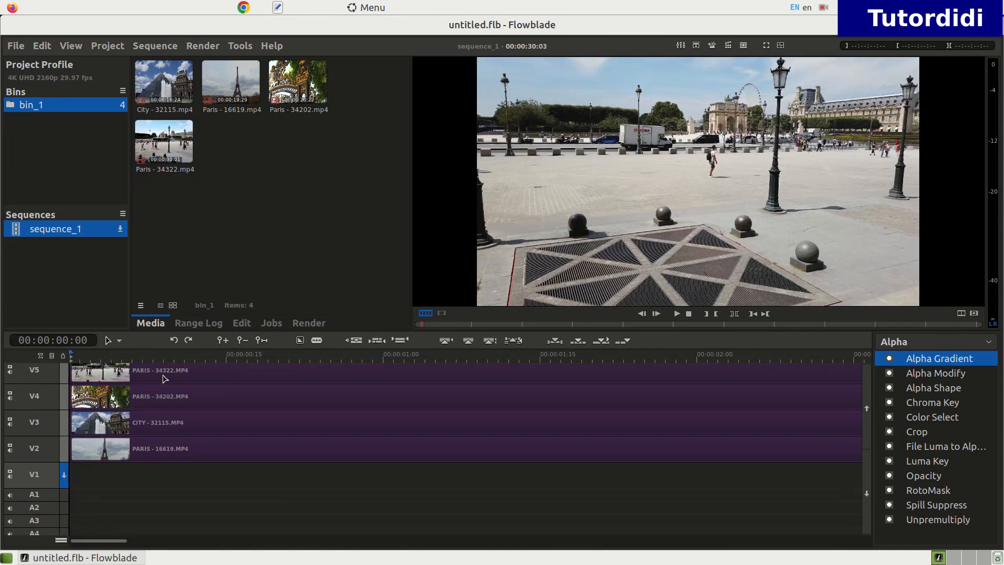
click(244, 378)
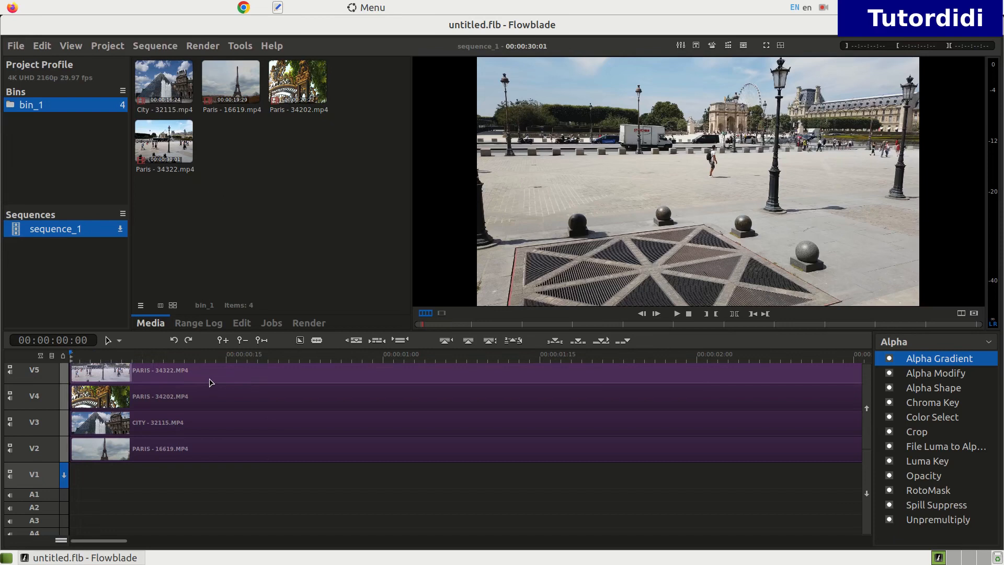
Turn off the video output of tracks V5, V4 and V3 so only V2 shows
click(106, 451)
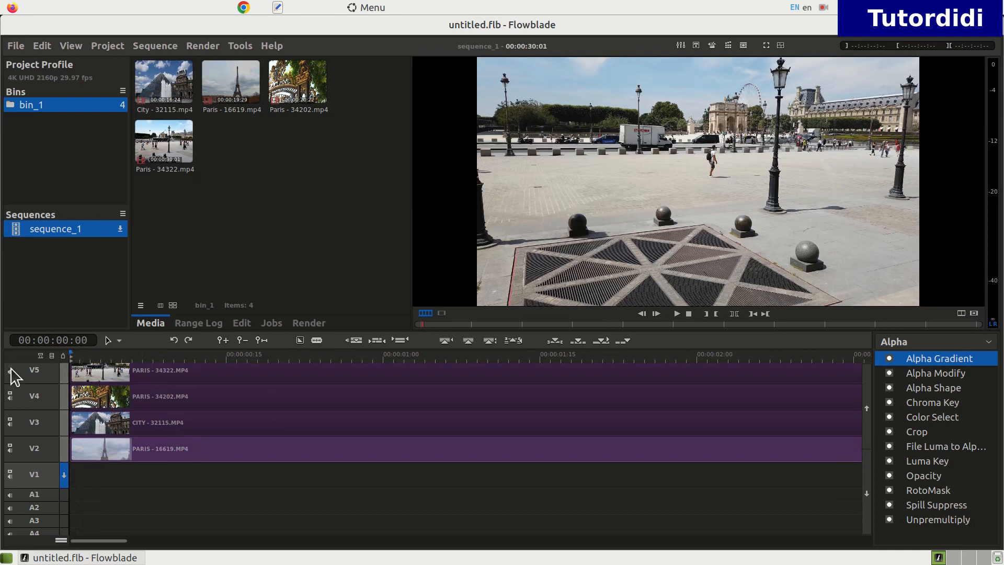
click(10, 396)
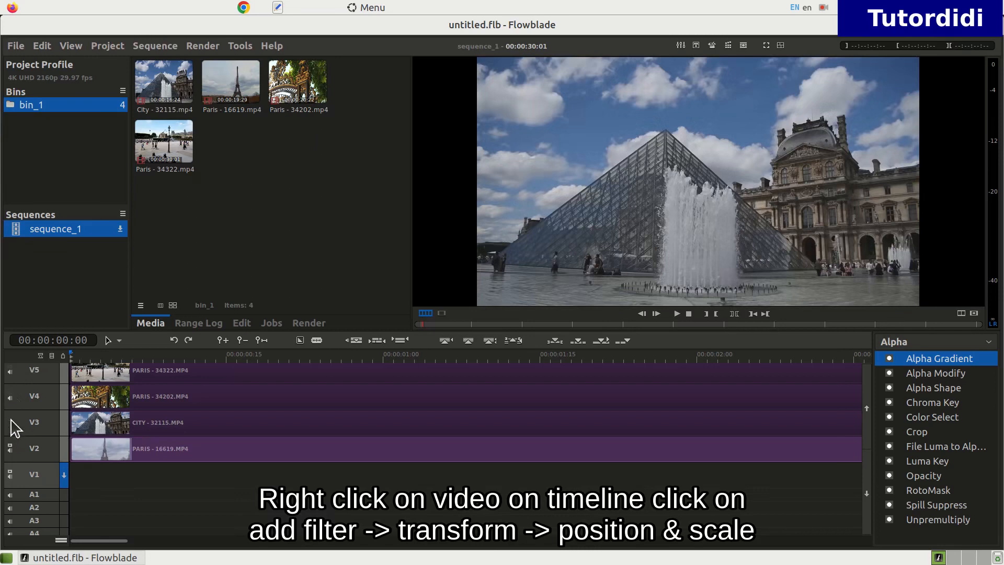
click(10, 423)
Add a Position Scale filter to the Paris - 16619 clip on V2 and shrink it to about 1852 × 1042 in the frame's upper-left corner
click(179, 454)
right_click(179, 457)
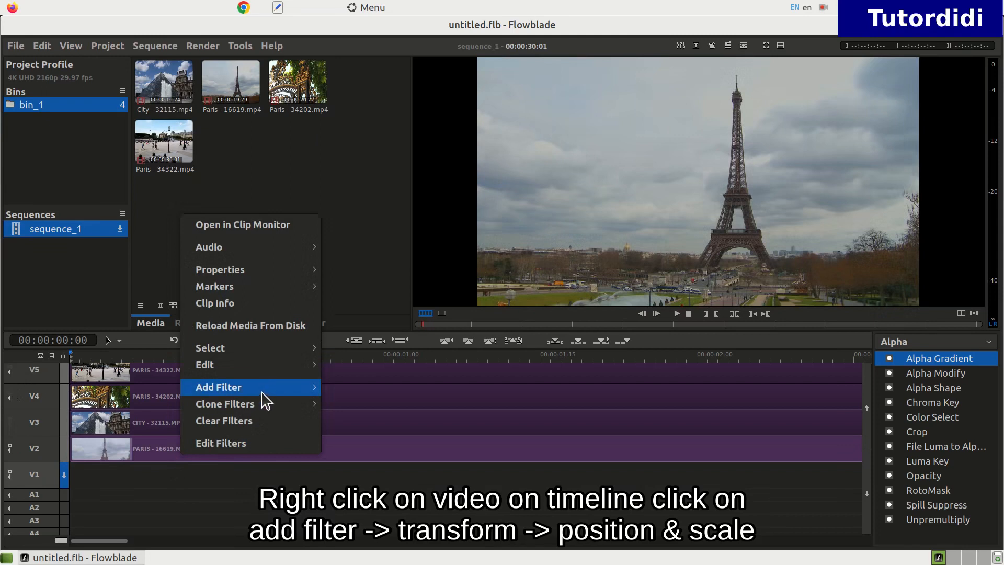
mouse_move(269, 390)
mouse_move(377, 544)
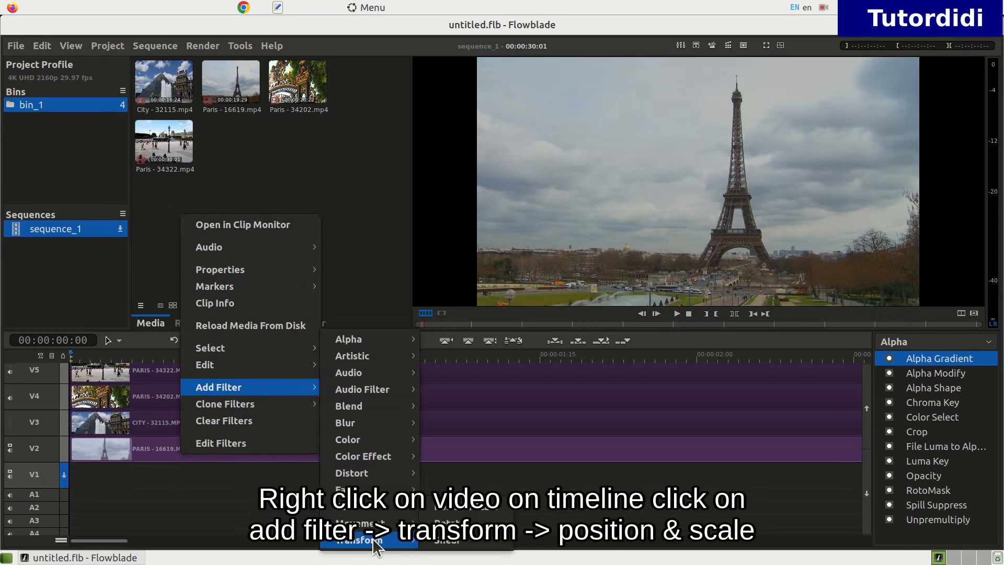
click(465, 506)
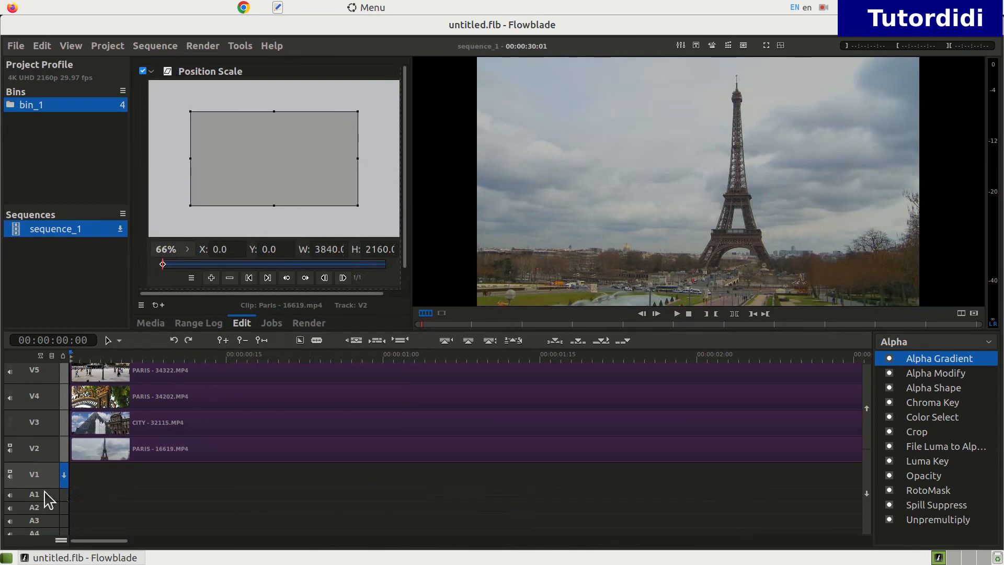
drag(585, 357, 62, 377)
drag(358, 206, 257, 177)
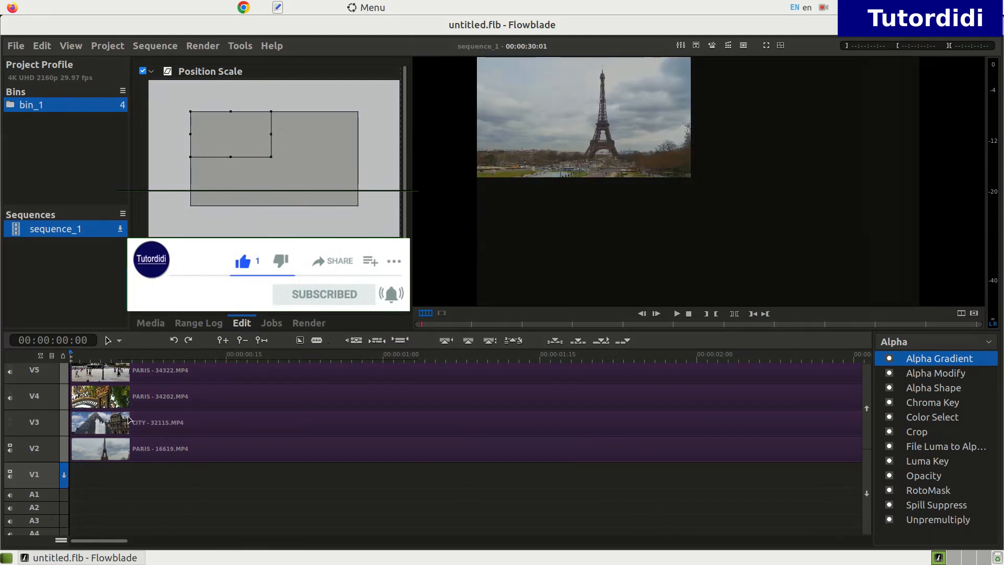
Turn off the video output of track V2 and turn on that of track V3
click(104, 430)
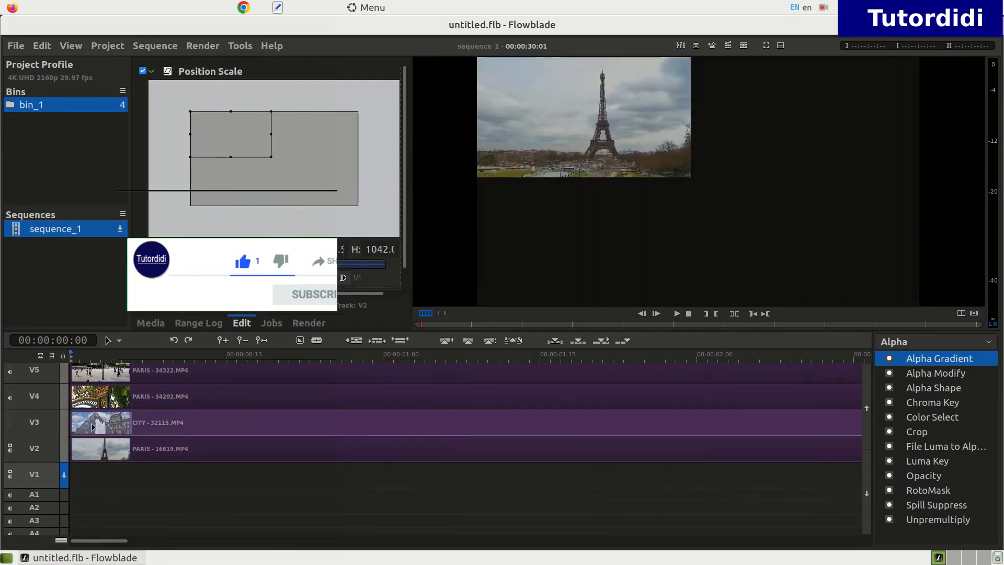
click(10, 446)
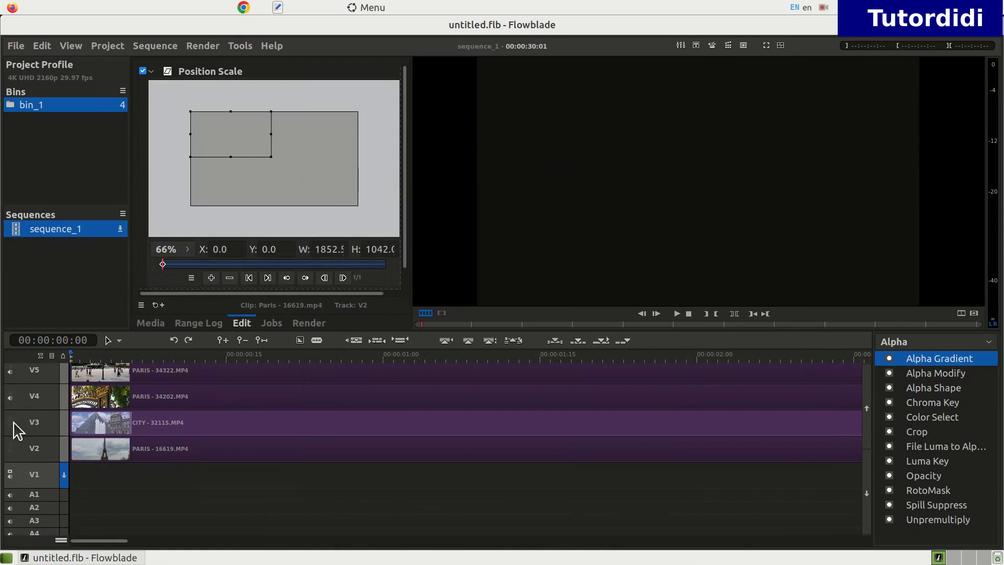
right_click(16, 426)
click(7, 461)
click(11, 446)
click(10, 419)
right_click(157, 428)
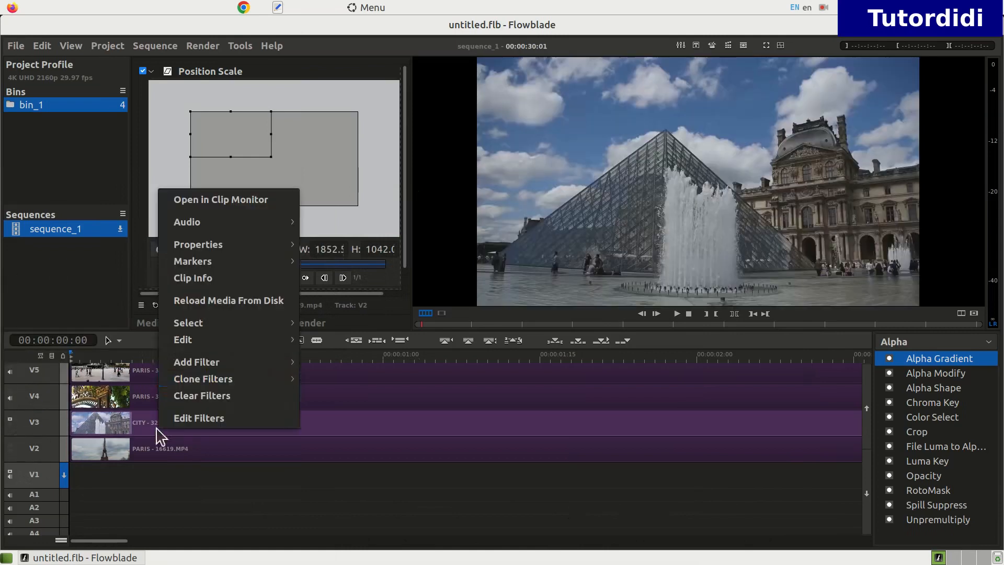
mouse_move(257, 343)
mouse_move(291, 362)
mouse_move(336, 538)
click(465, 506)
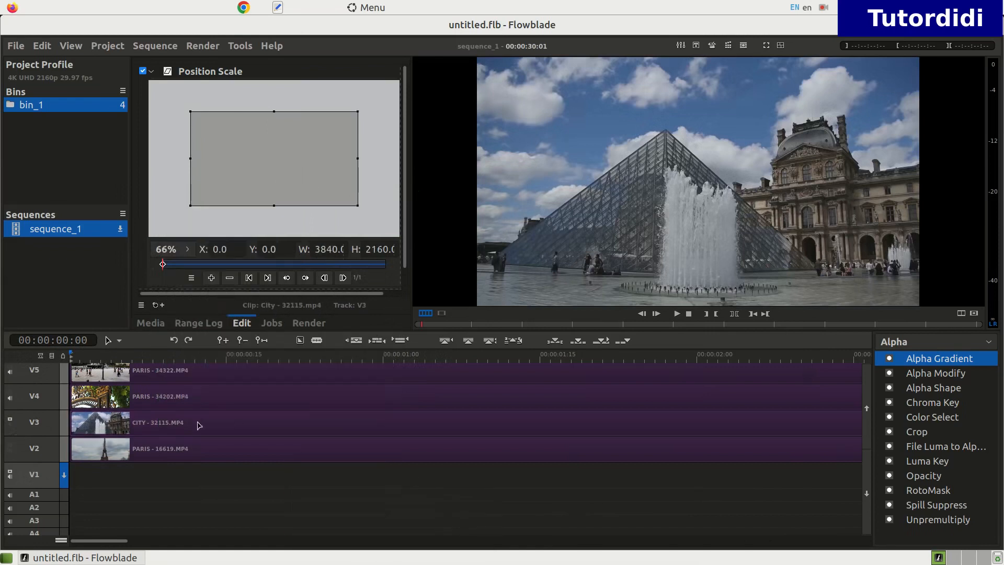
mouse_move(357, 208)
mouse_down()
mouse_move(266, 176)
mouse_move(359, 208)
mouse_up()
Add a Position Scale filter to the City - 32115 clip on V3 and shrink it to about 1616 × 909 in the frame's upper-right corner
right_click(147, 419)
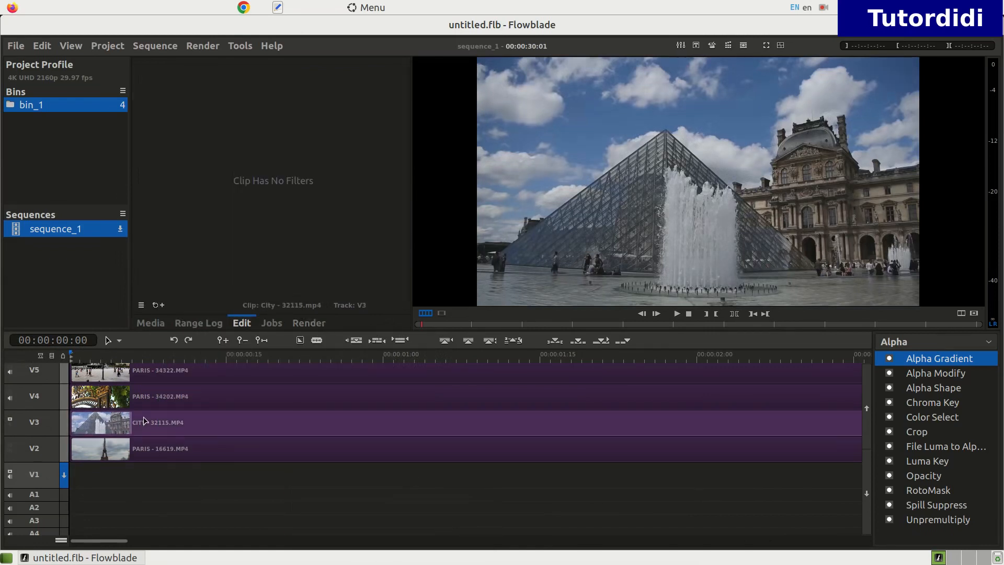
mouse_move(207, 351)
mouse_move(325, 538)
click(445, 506)
drag(190, 206, 313, 197)
Show track V2's video again and resize the City - 32115 clip to about 2035 × 1040 at X 1799, adjoining the Eiffel Tower clip
click(7, 446)
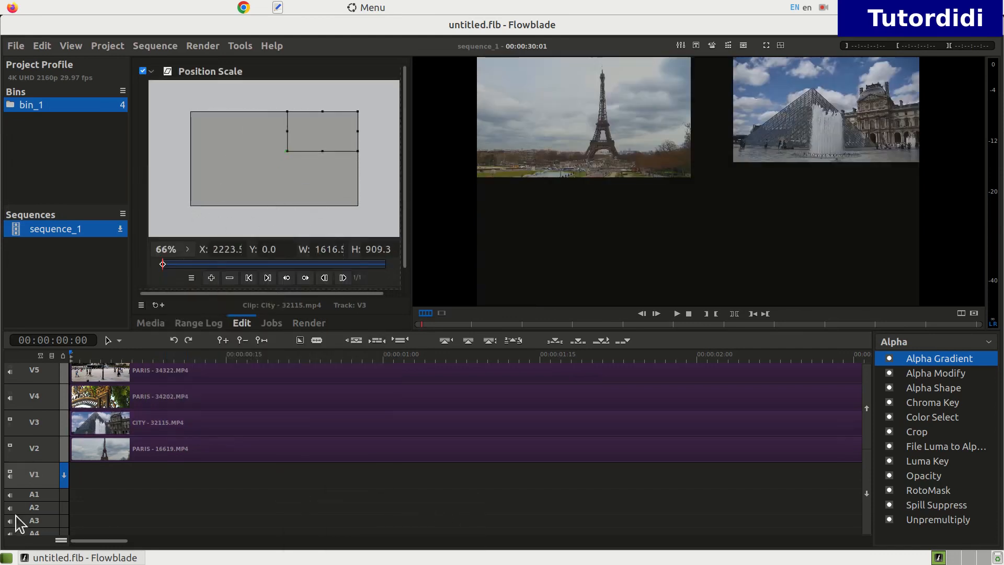
click(172, 420)
drag(290, 152, 270, 165)
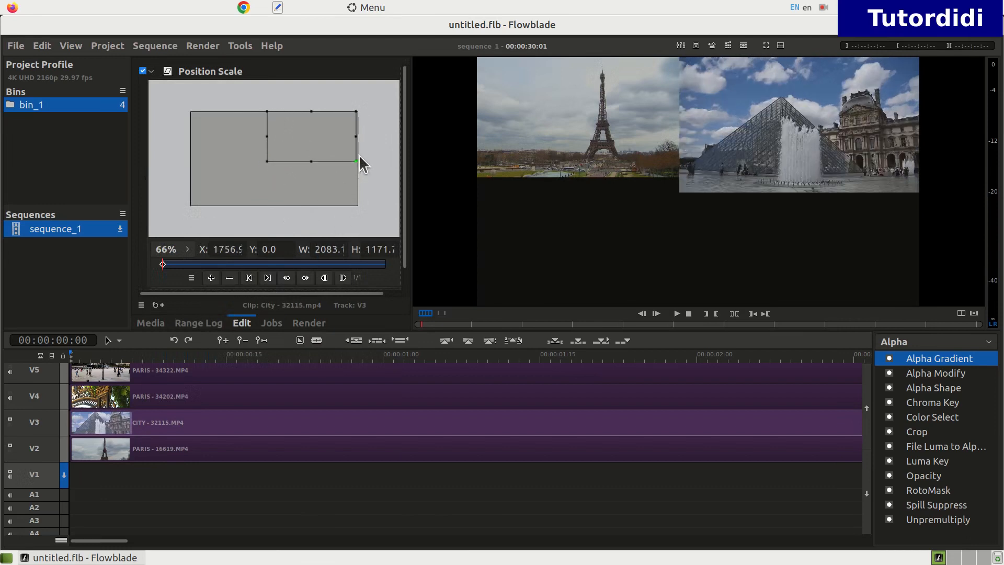
drag(267, 161, 270, 132)
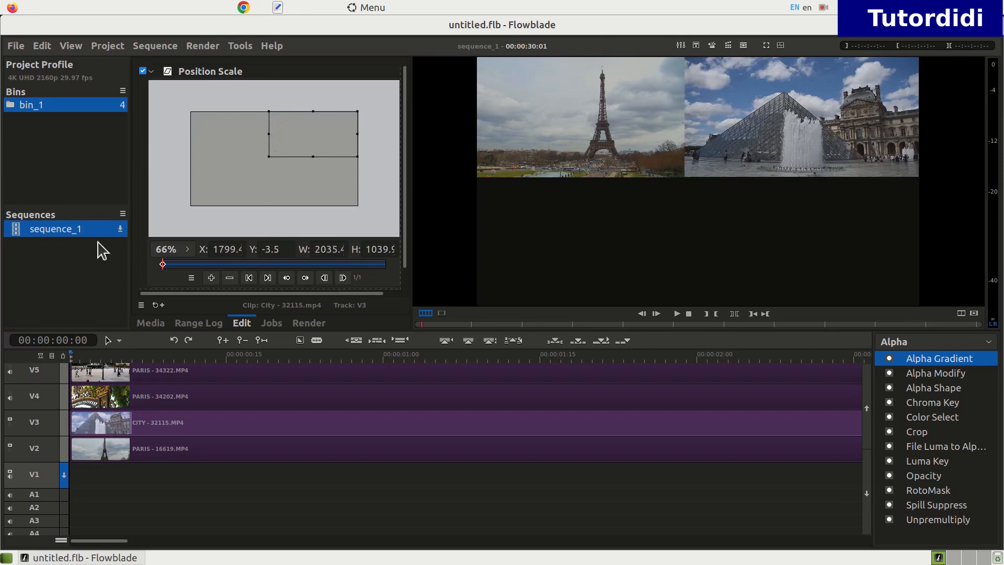
Turn on the video output of track V4 and add a Position Scale filter to its Paris - 34202 clip
click(74, 394)
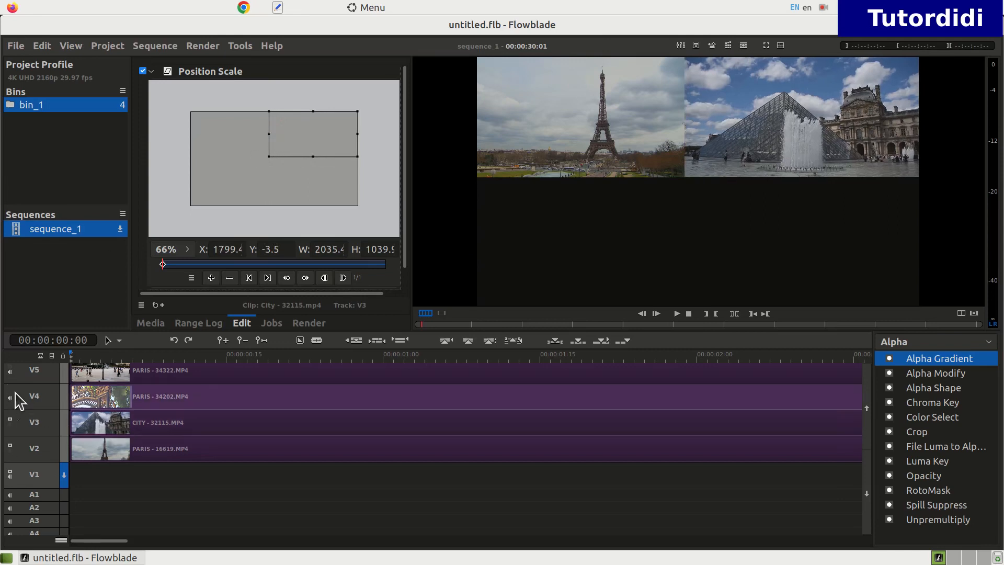
right_click(198, 407)
mouse_move(242, 332)
mouse_move(388, 534)
click(460, 512)
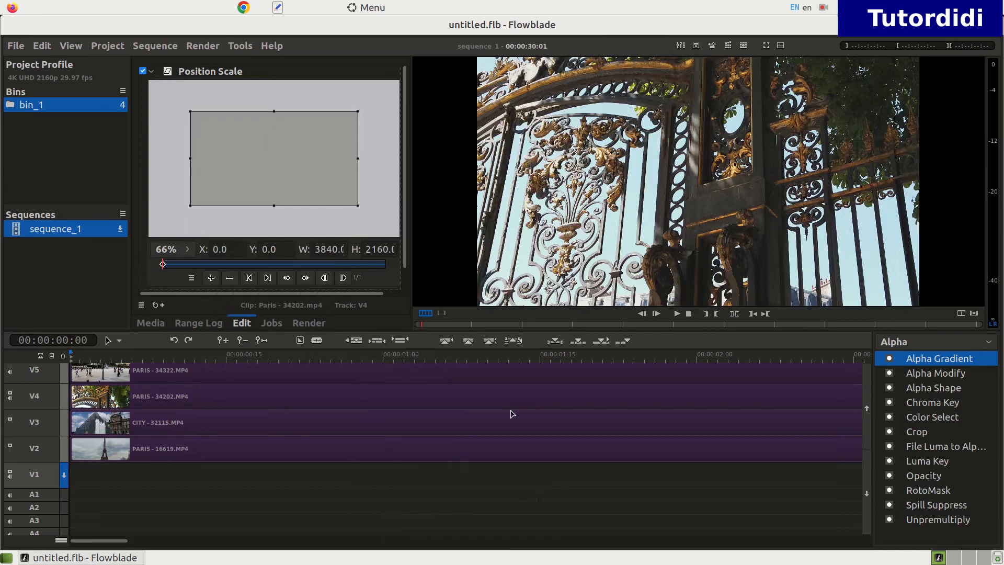
Shrink the Paris - 34202 clip into the frame's lower-left quadrant, about 1785 × 1132 at X 0, Y 1028
drag(360, 115, 234, 151)
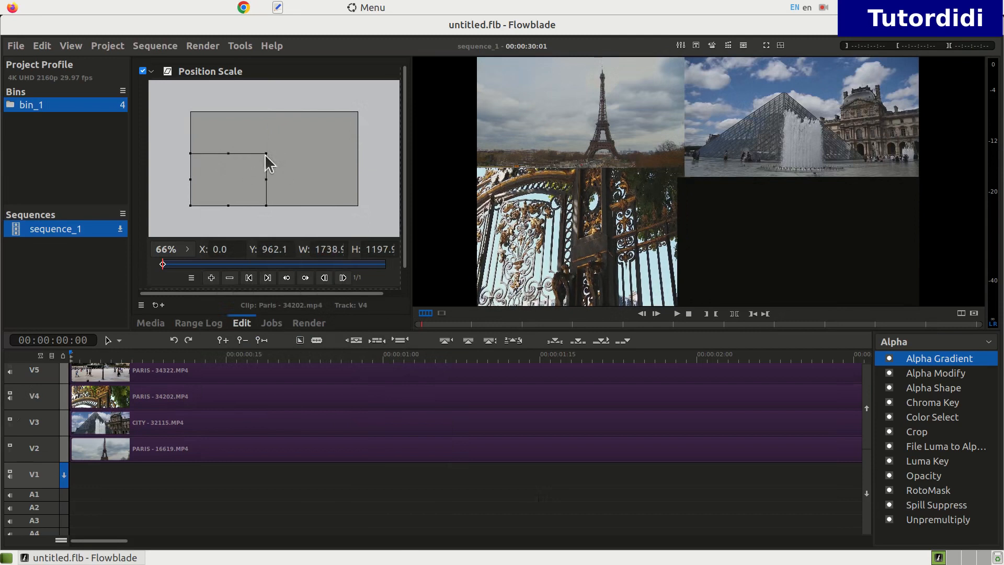
drag(267, 153, 265, 156)
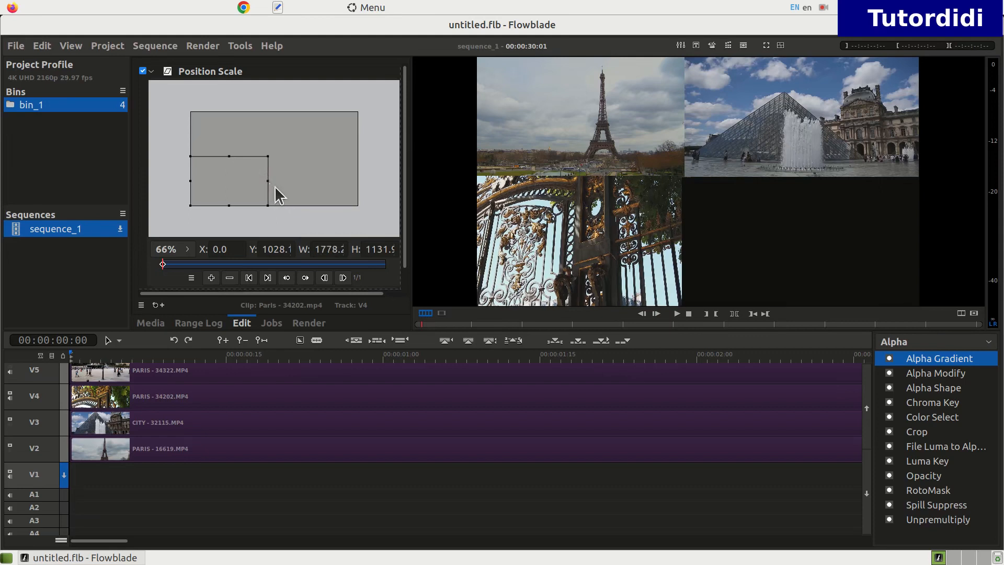
drag(268, 178, 268, 180)
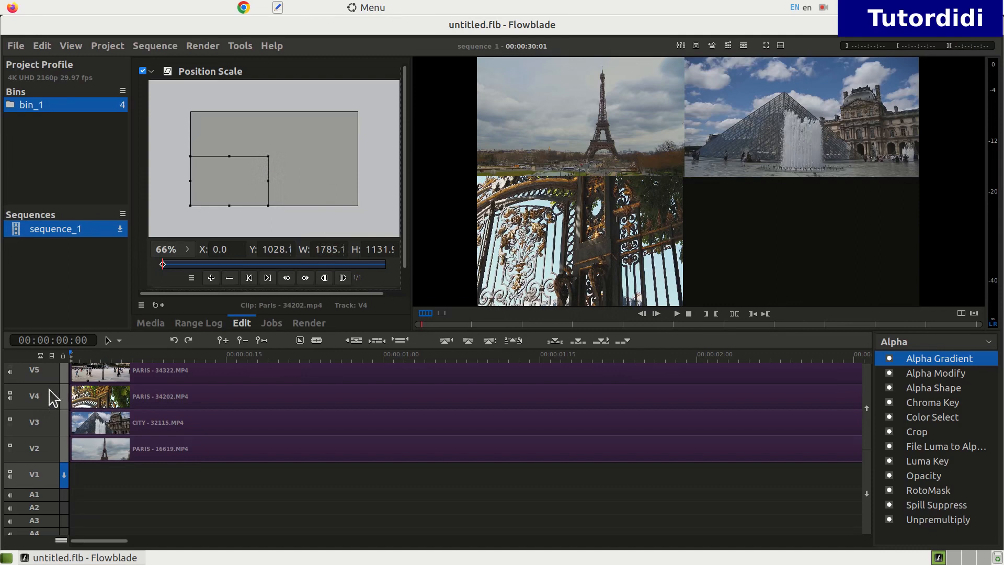
Show track V5, add a Position Scale filter to its Paris - 34322 clip and fit it lower-right, about 2060 × 1155 at X 1771, Y 1014
right_click(173, 374)
mouse_move(293, 286)
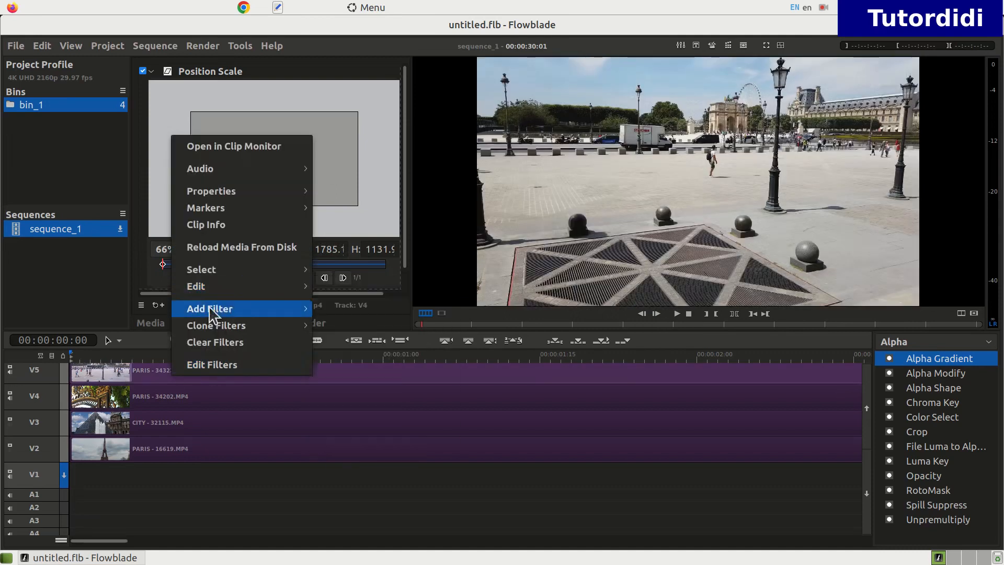
click(453, 507)
drag(190, 111, 267, 182)
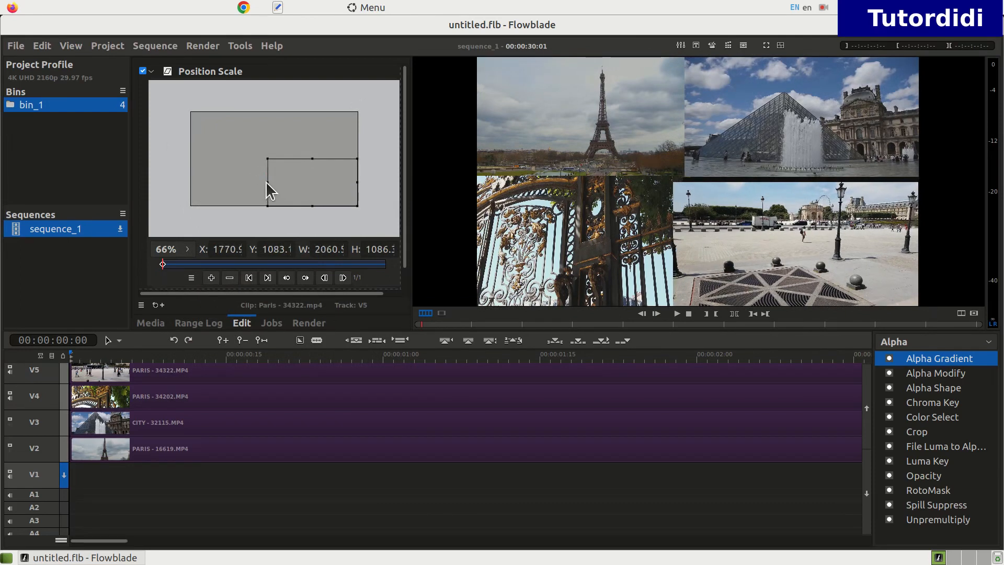
drag(313, 158, 314, 155)
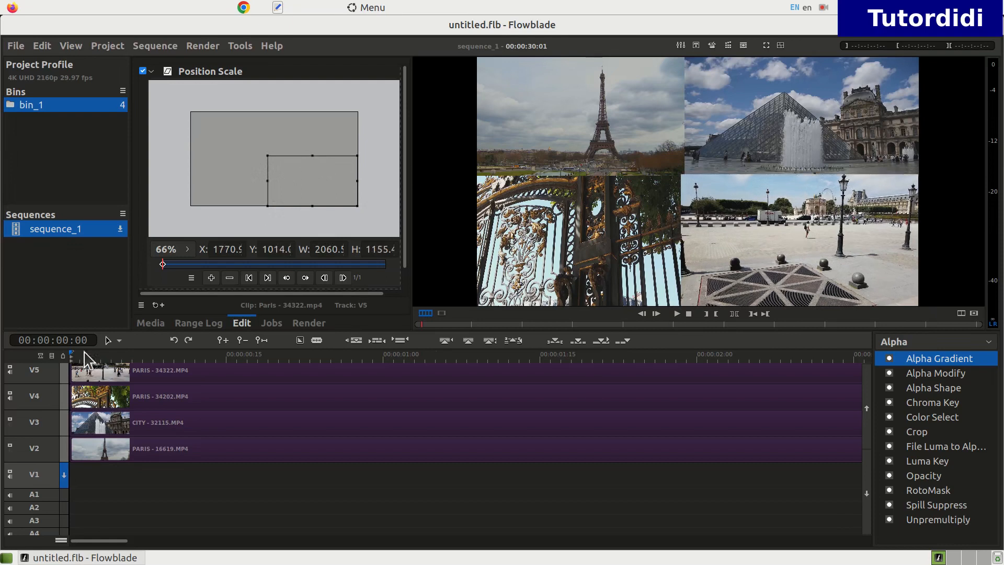
Play the four-way split-screen sequence to check the layout, and dismiss the open clip menu
click(678, 315)
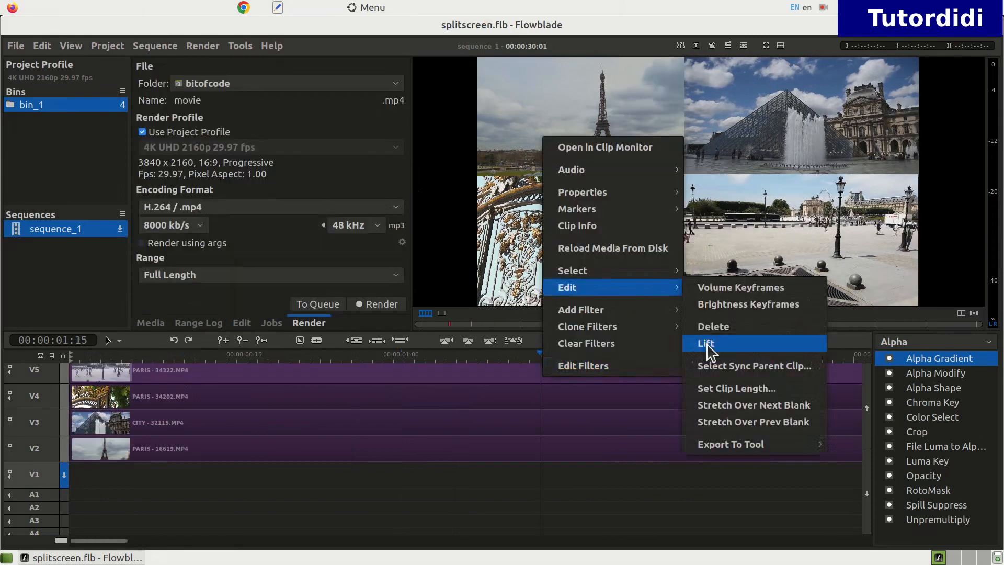
click(486, 386)
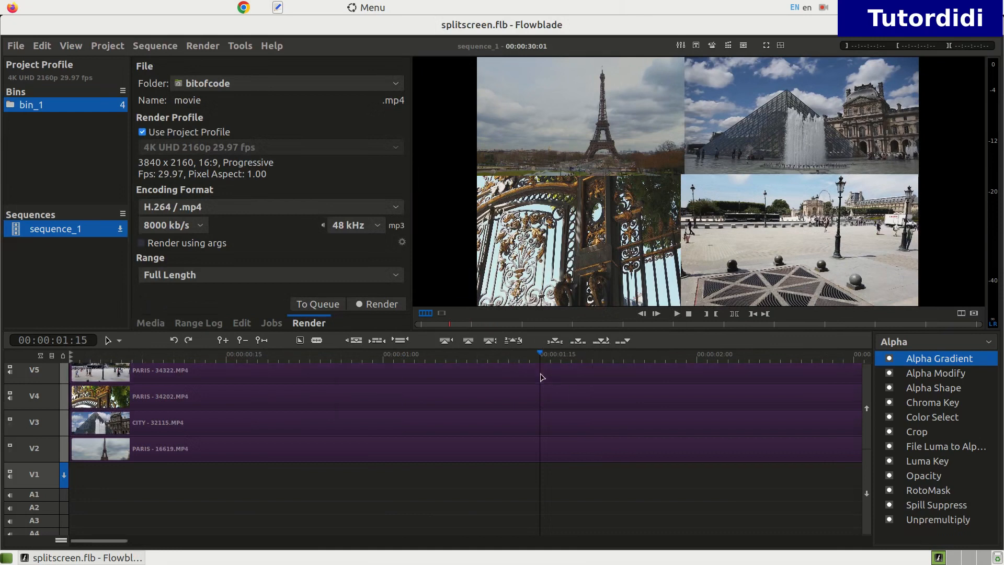
Cut the clips on tracks V5, V4, V3 and V2 near 00:00:01:15 with the Cut tool
click(114, 340)
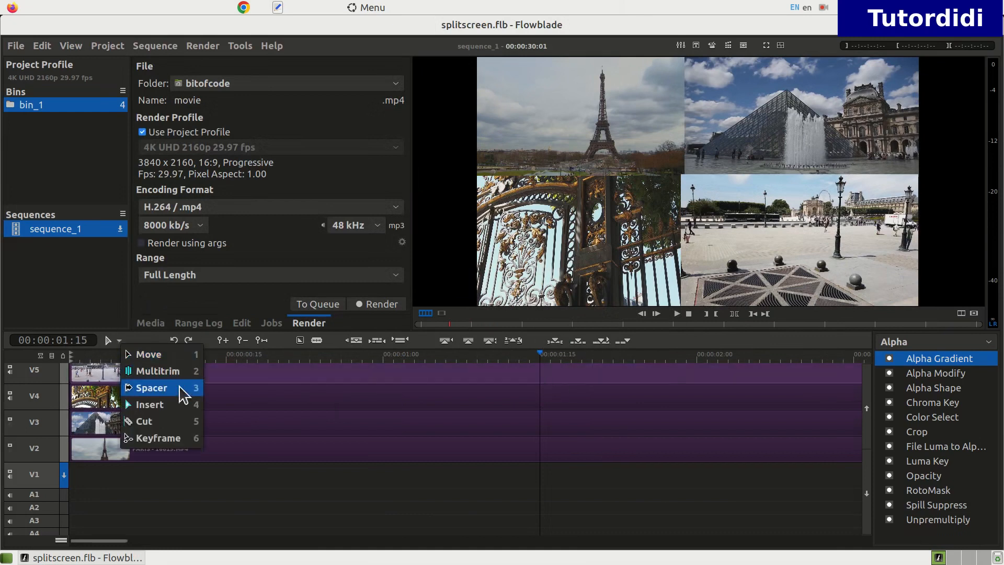
click(168, 419)
click(544, 372)
click(543, 396)
click(540, 423)
click(539, 448)
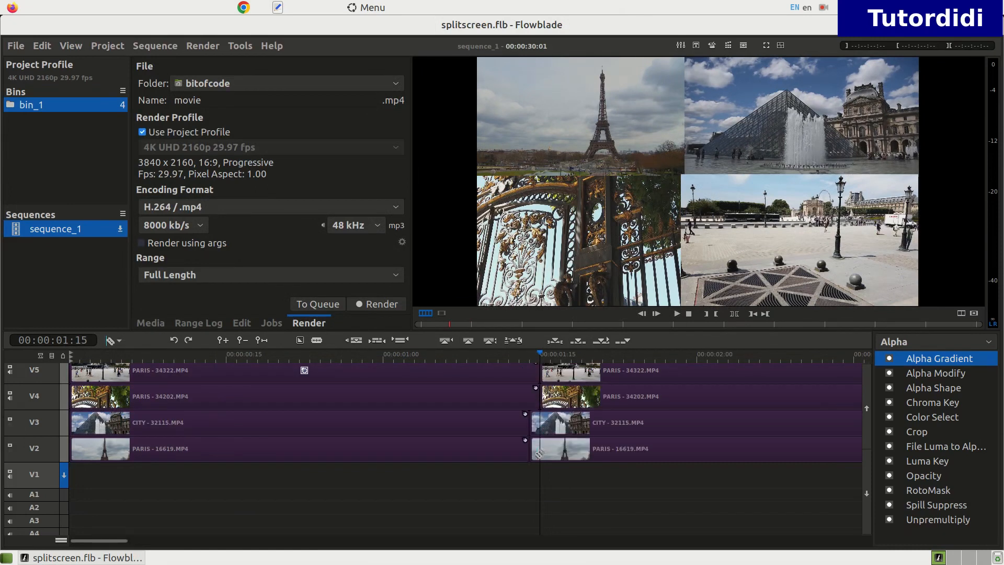
Delete the clip parts after the cuts on all four tracks and trim the V5 and V4 clips to end level with V3 and V2
click(114, 341)
click(136, 352)
click(658, 379)
key(Delete)
click(642, 400)
key(Delete)
click(641, 427)
key(Delete)
click(647, 460)
key(Delete)
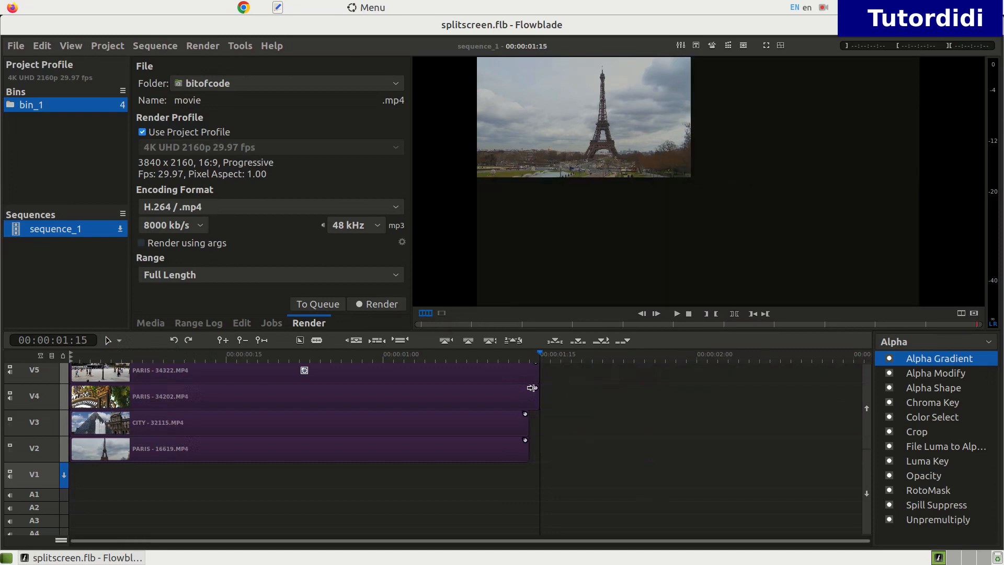
drag(543, 360, 528, 401)
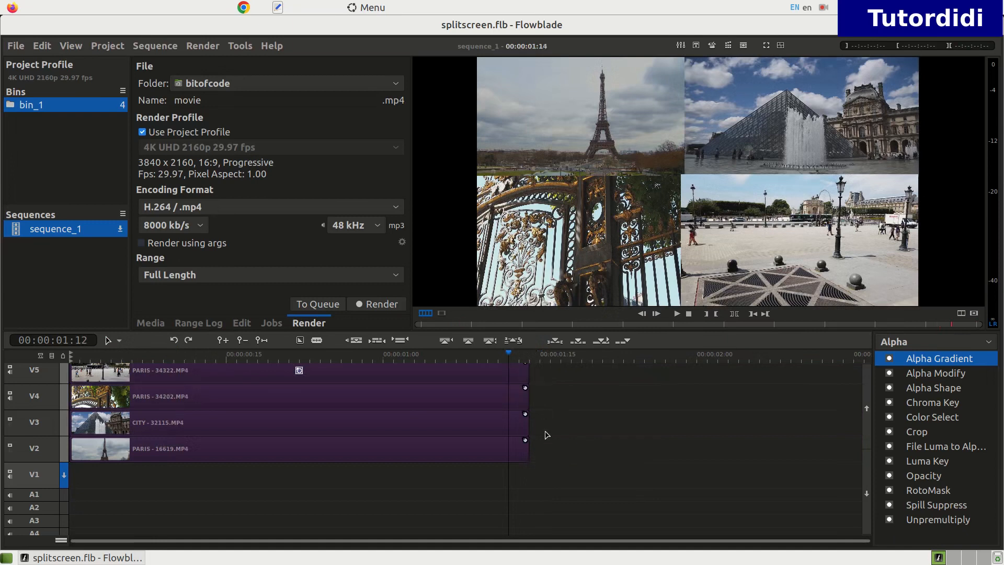
Render the full-length sequence as movie.mp4 in H.264 / .mp4 format at 8000 kb/s, and move the progress dialog aside
click(390, 308)
click(569, 344)
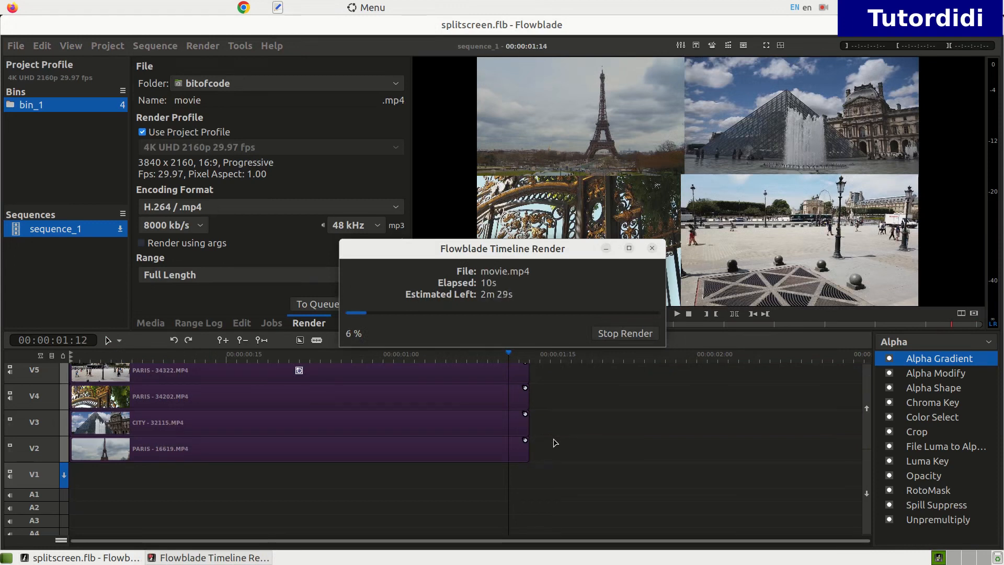
drag(567, 253, 625, 205)
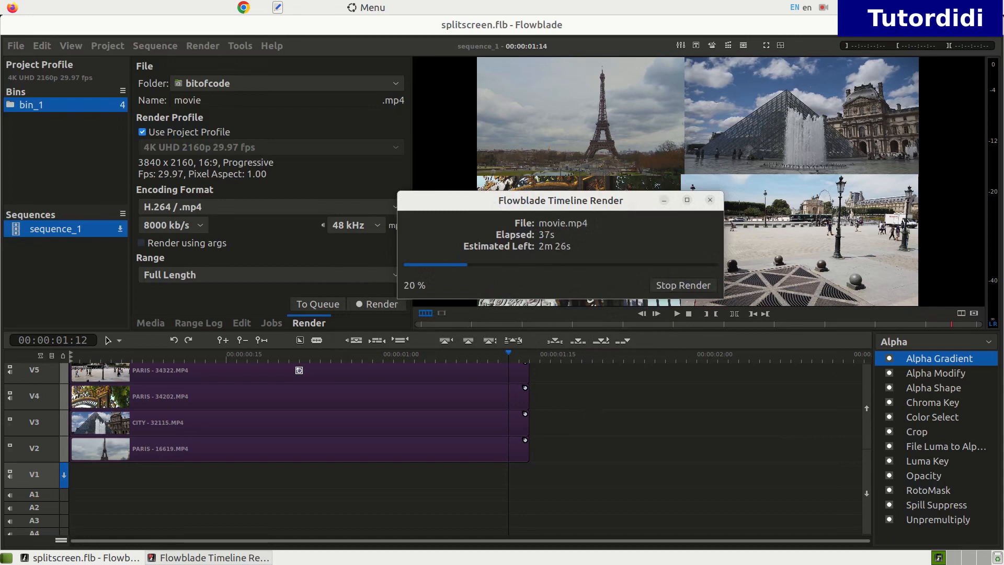
click(825, 7)
click(847, 42)
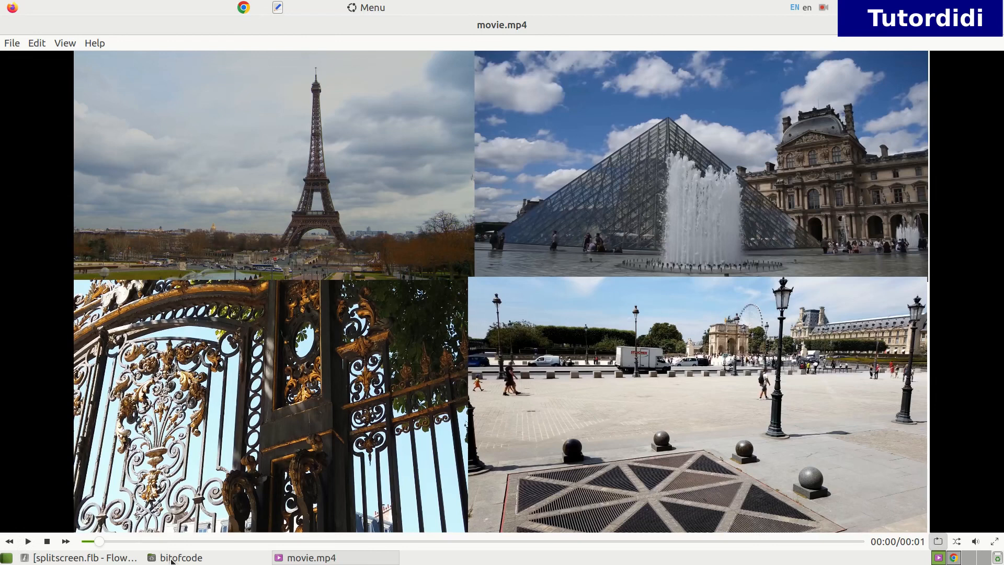
Play the rendered movie.mp4 in the media player to review the split-screen result
click(189, 542)
click(28, 541)
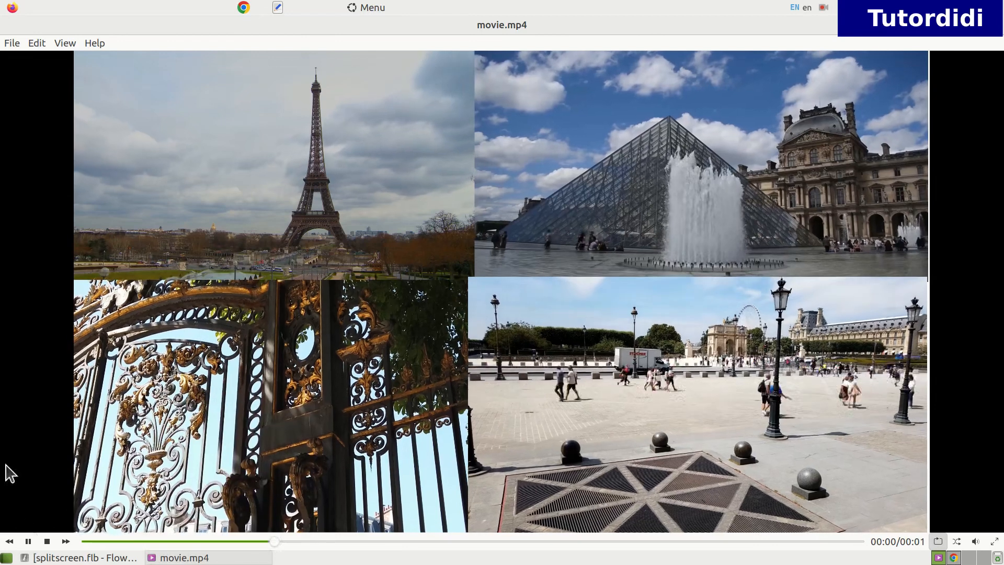